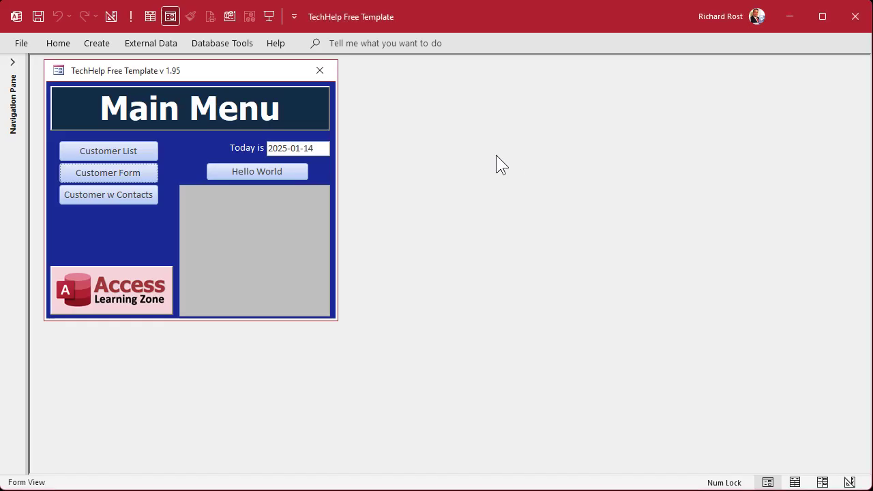
Step: Open the Customer Form and view the first customer's job history in JobF
{"action": "left_click", "coordinate": [124, 172]}
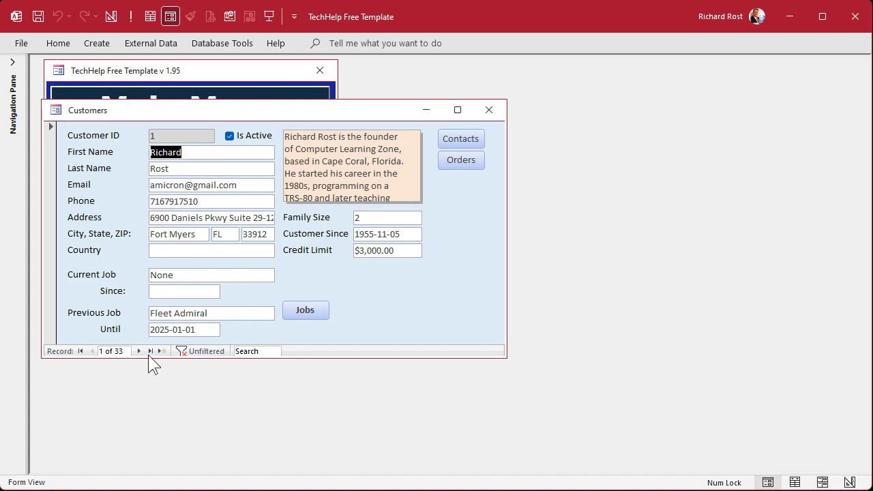
{"action": "left_click", "coordinate": [305, 310]}
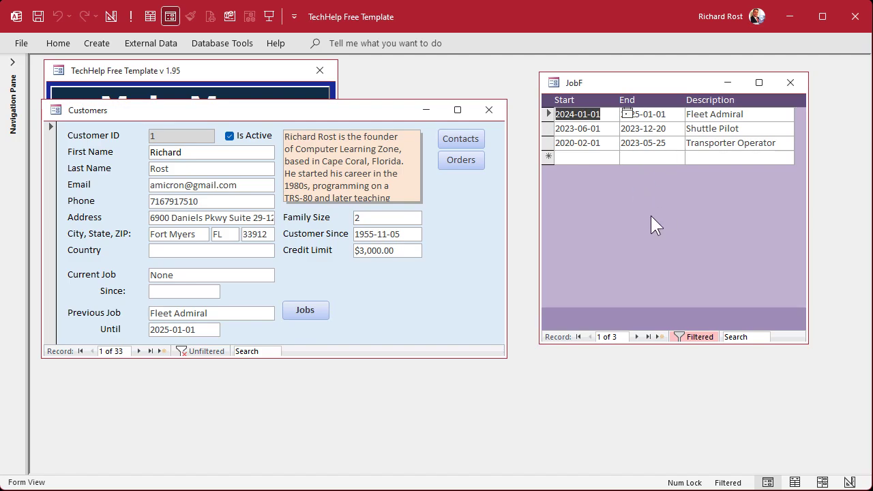
{"action": "left_click", "coordinate": [788, 84]}
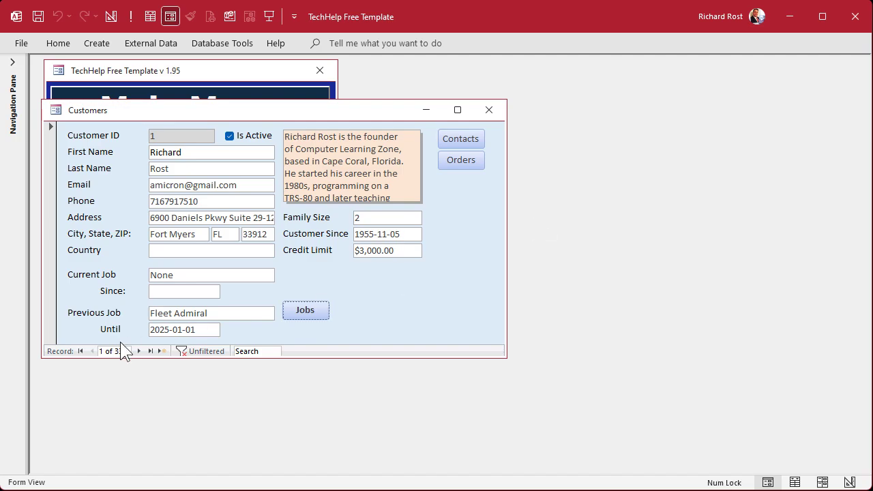
Step: Move to record 2 and view that customer's job history, then close JobF
{"action": "left_click", "coordinate": [138, 351]}
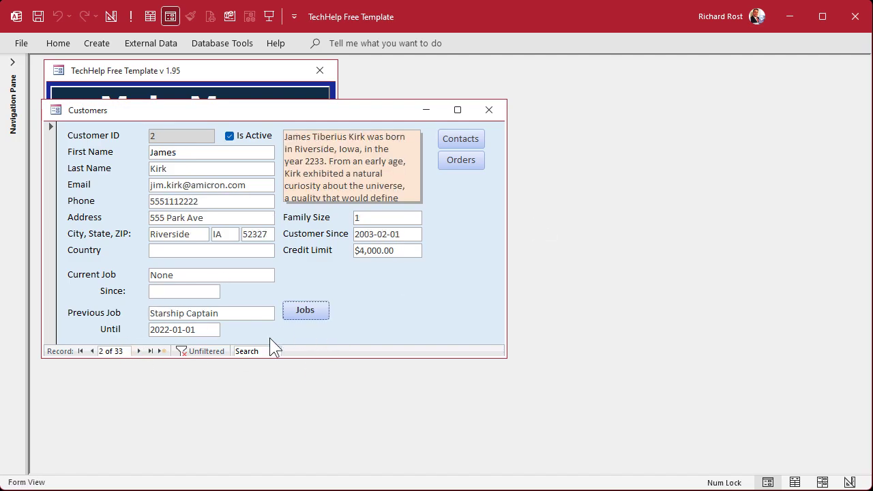
{"action": "left_click", "coordinate": [293, 306]}
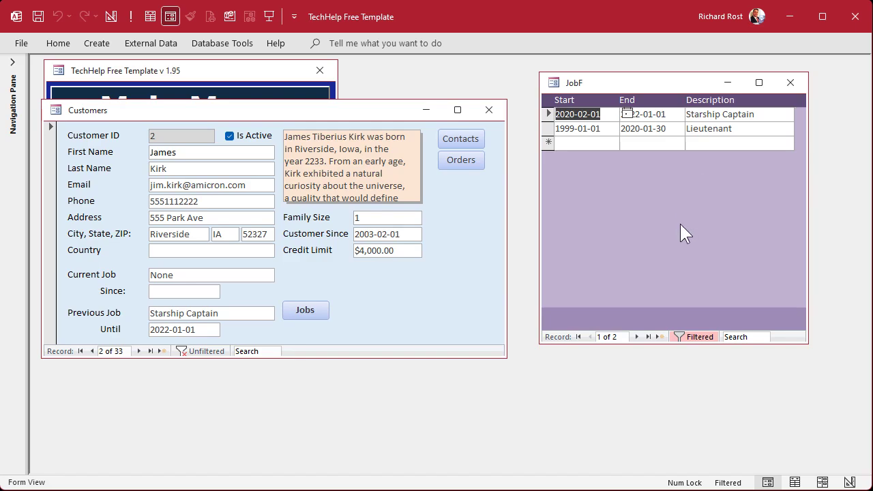
{"action": "left_click", "coordinate": [791, 83]}
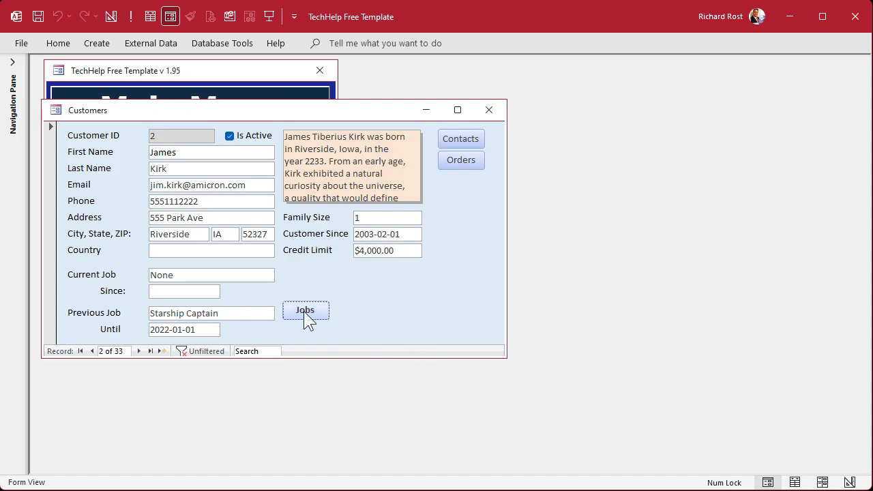
Step: After trying to edit Previous Job, switch the Customers form to Design View
{"action": "left_click", "coordinate": [246, 315]}
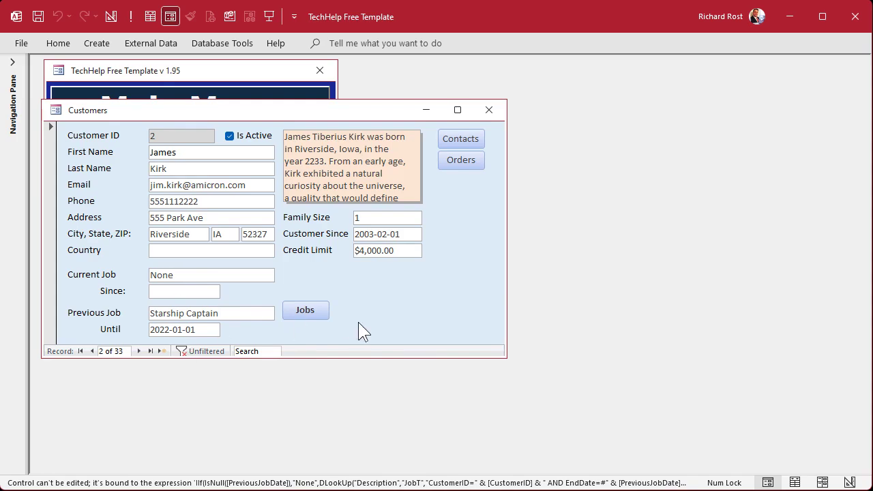
{"action": "right_click", "coordinate": [358, 274]}
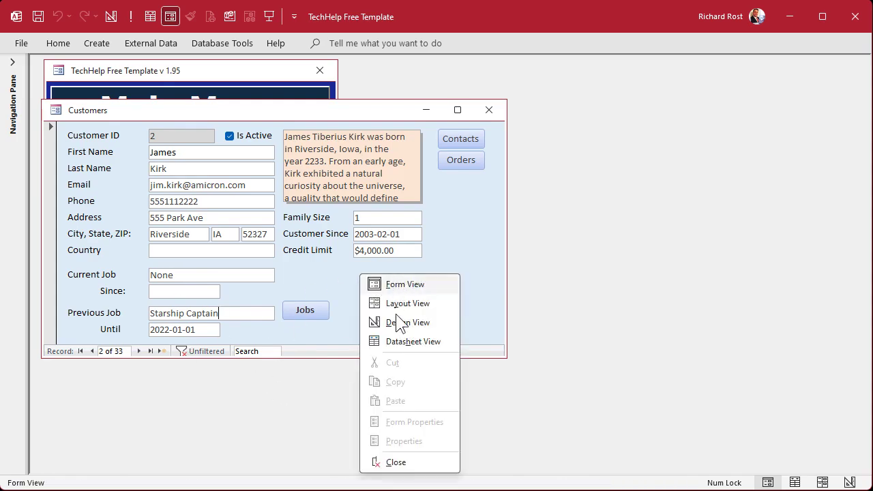
{"action": "left_click", "coordinate": [385, 323]}
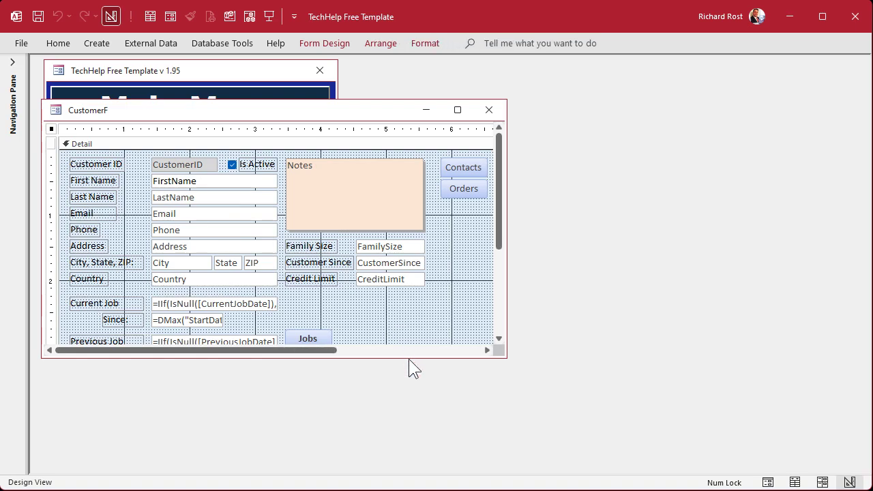
Step: Shade the Current Job, Since, Previous Job and Until boxes grey, then reopen Customer Form
{"action": "left_click_drag", "start_coordinate": [408, 357], "coordinate": [409, 426]}
{"action": "left_click_drag", "start_coordinate": [214, 315], "coordinate": [209, 298]}
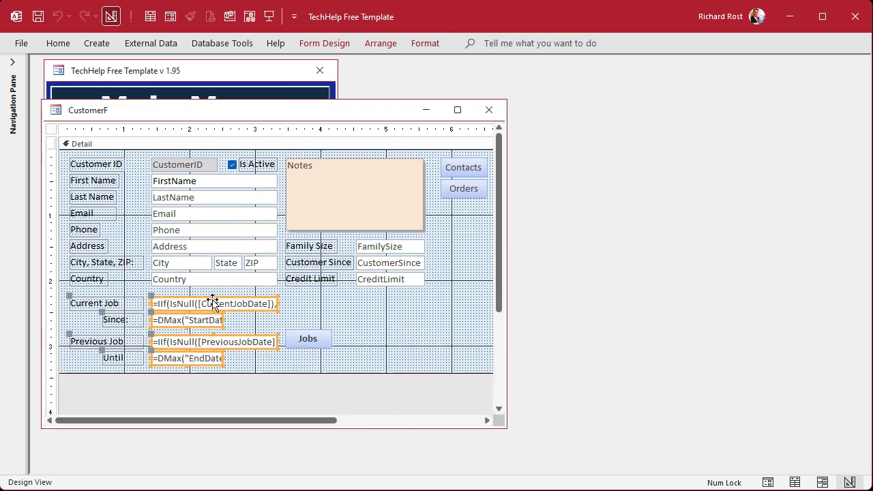
{"action": "left_click", "coordinate": [425, 43]}
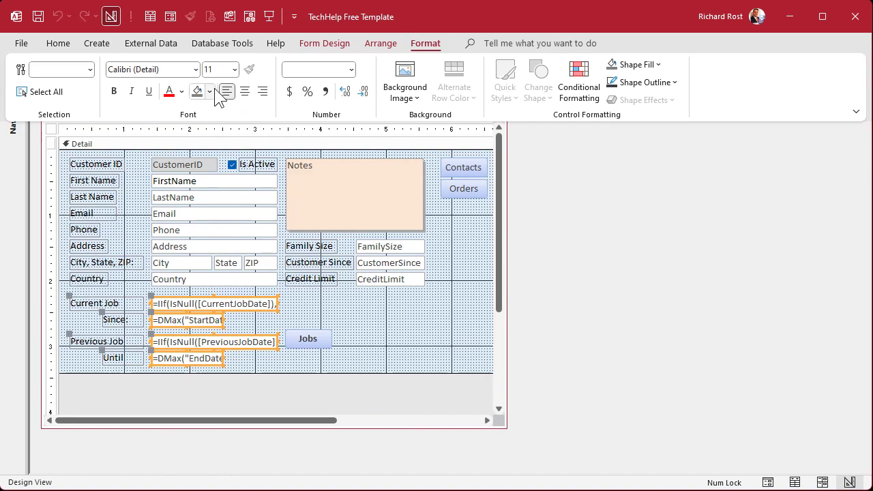
{"action": "left_click", "coordinate": [209, 91]}
{"action": "left_click", "coordinate": [198, 250]}
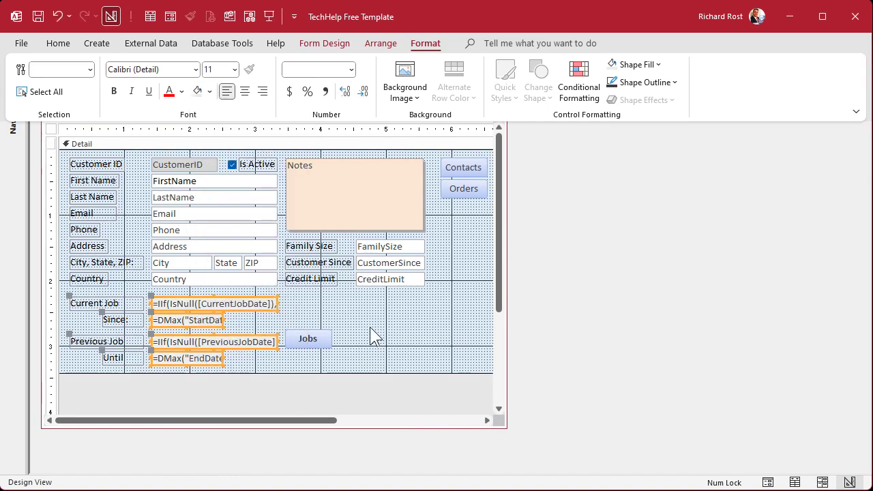
{"action": "left_click", "coordinate": [380, 321]}
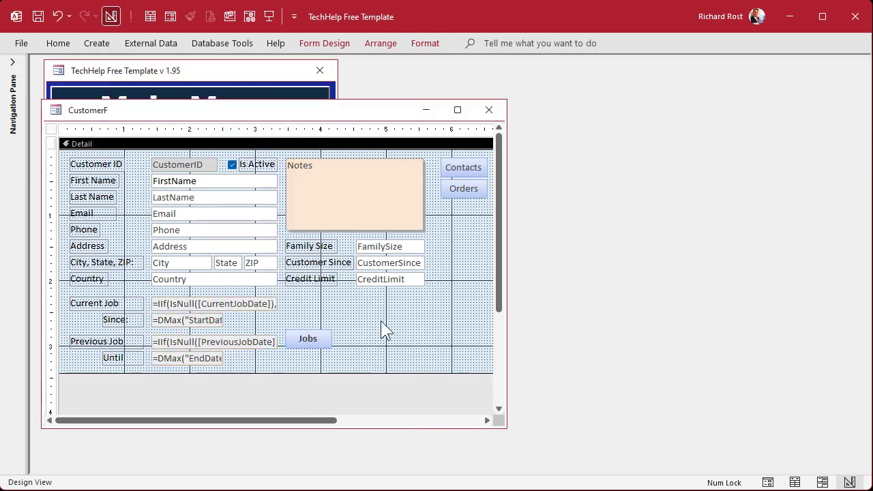
{"action": "left_click", "coordinate": [497, 106]}
{"action": "left_click", "coordinate": [78, 170]}
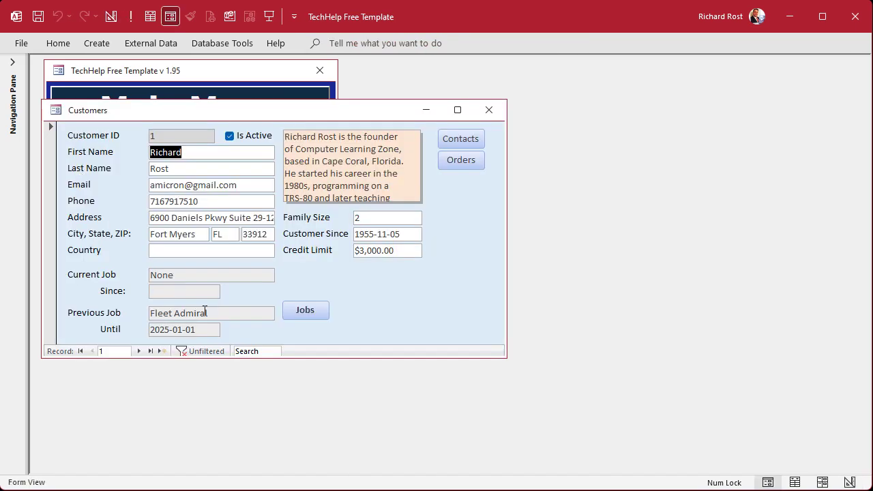
Step: Append '!!!' to the first customer's Fleet Admiral job description and close JobF
{"action": "left_click", "coordinate": [303, 312]}
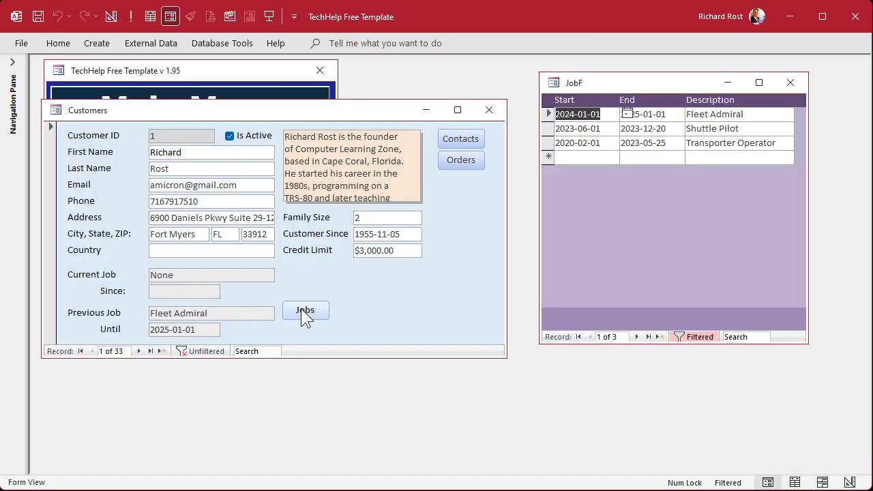
{"action": "left_click", "coordinate": [750, 113]}
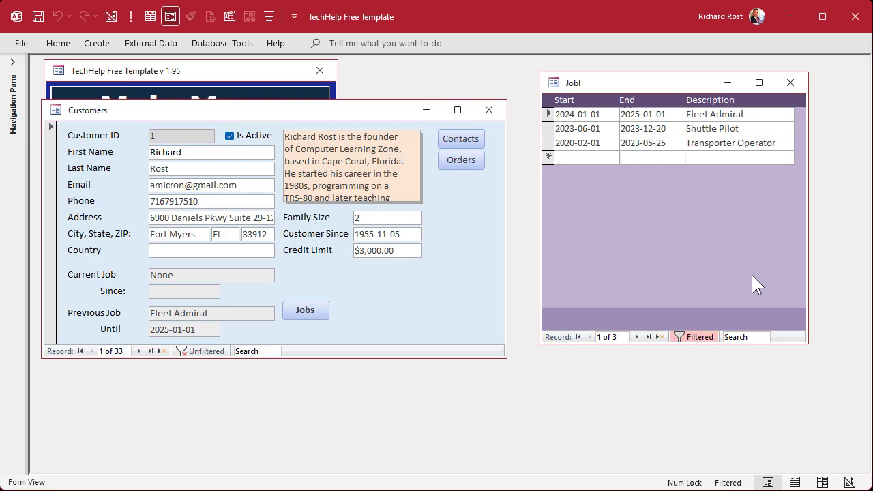
{"action": "type", "text": "!!!"}
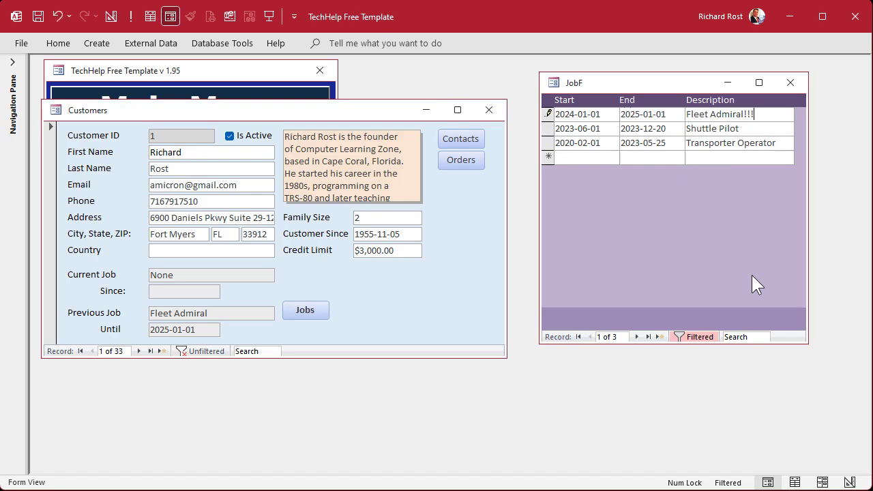
{"action": "left_click", "coordinate": [790, 83]}
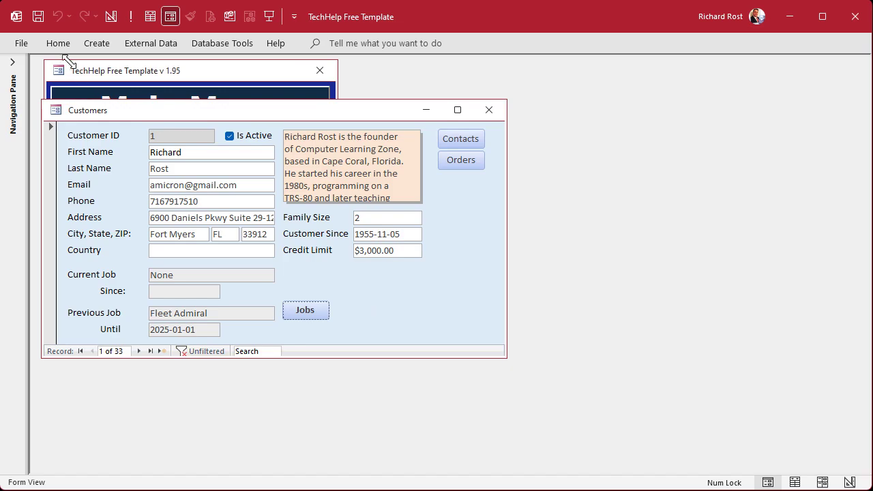
Step: Refresh the Customers form from the Home ribbon so Previous Job shows 'Fleet Admiral!!!'
{"action": "double_click", "coordinate": [58, 43]}
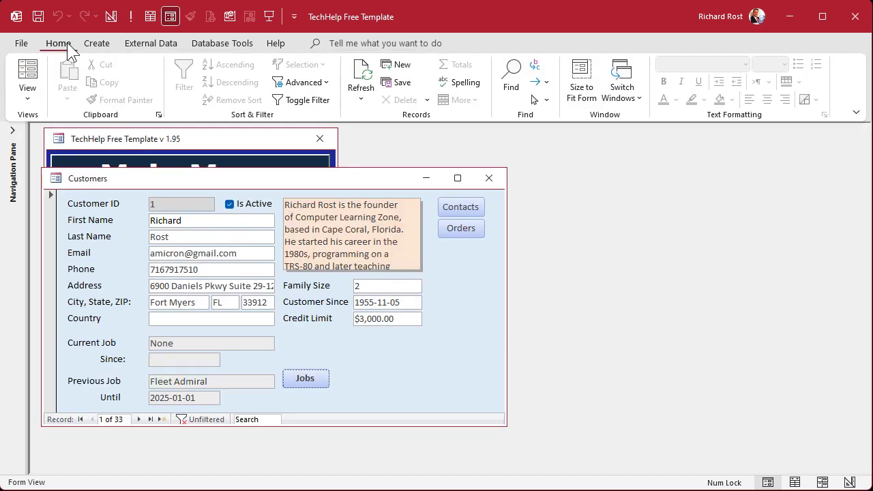
{"action": "left_click", "coordinate": [367, 77]}
{"action": "double_click", "coordinate": [63, 44]}
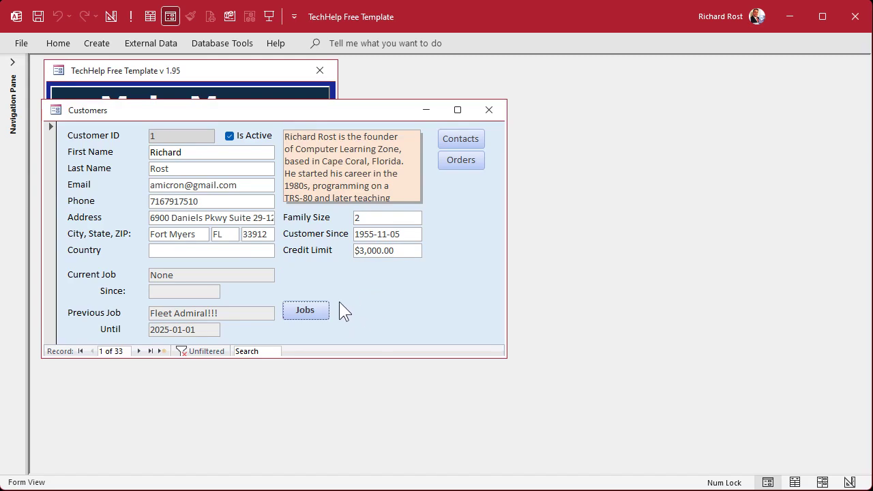
{"action": "right_click", "coordinate": [371, 303]}
Step: Add a Refresh Form Data command button with text 'Refresh', named RefreshBtn
{"action": "left_click", "coordinate": [420, 351]}
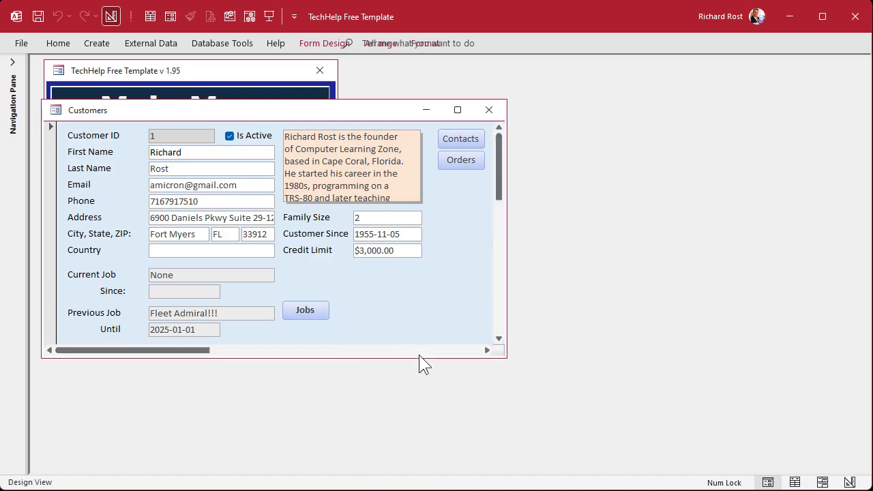
{"action": "double_click", "coordinate": [329, 43]}
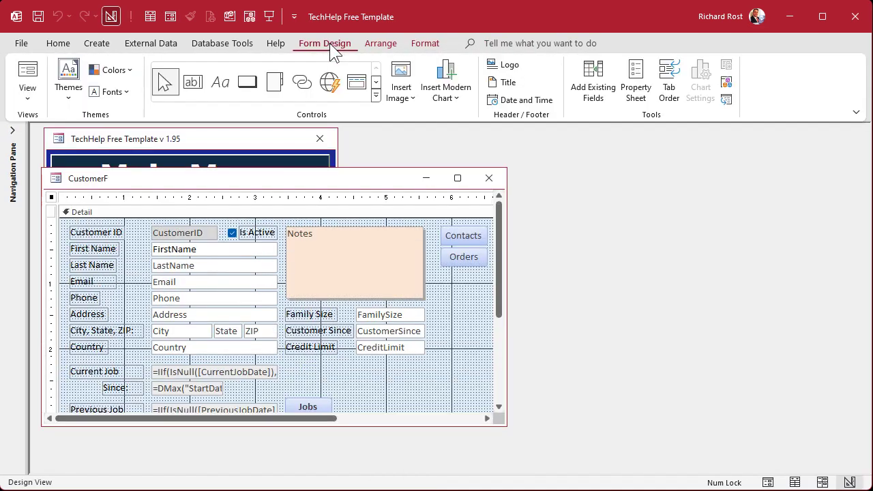
{"action": "left_click", "coordinate": [245, 83]}
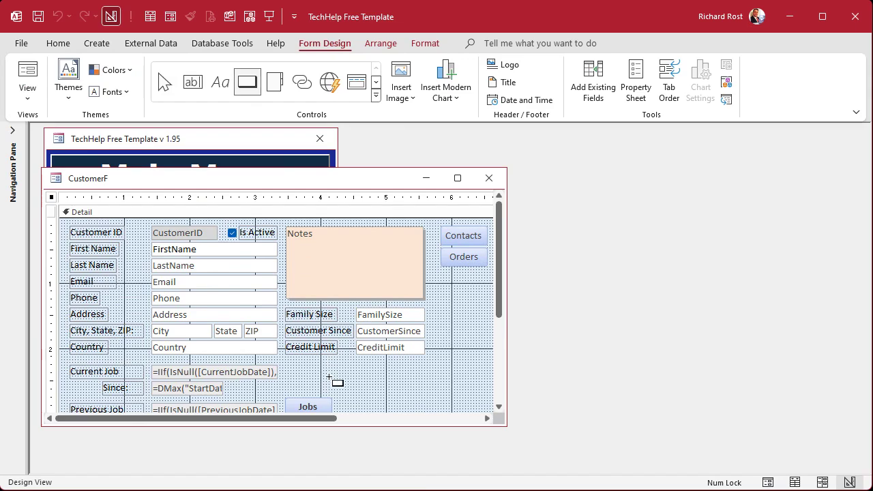
{"action": "left_click", "coordinate": [343, 395]}
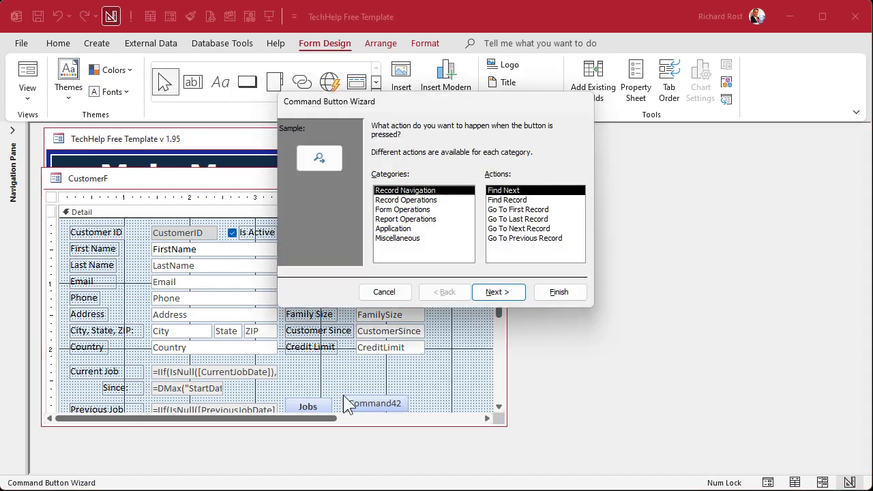
{"action": "left_click", "coordinate": [406, 211]}
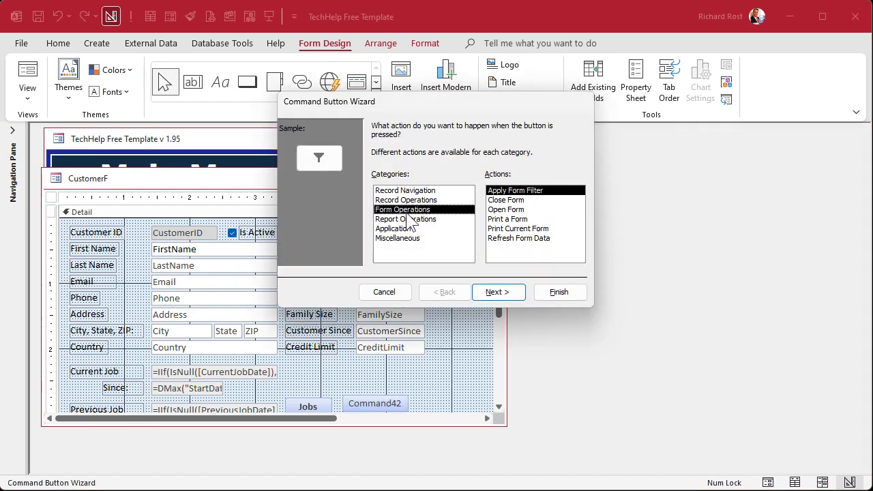
{"action": "left_click", "coordinate": [544, 239]}
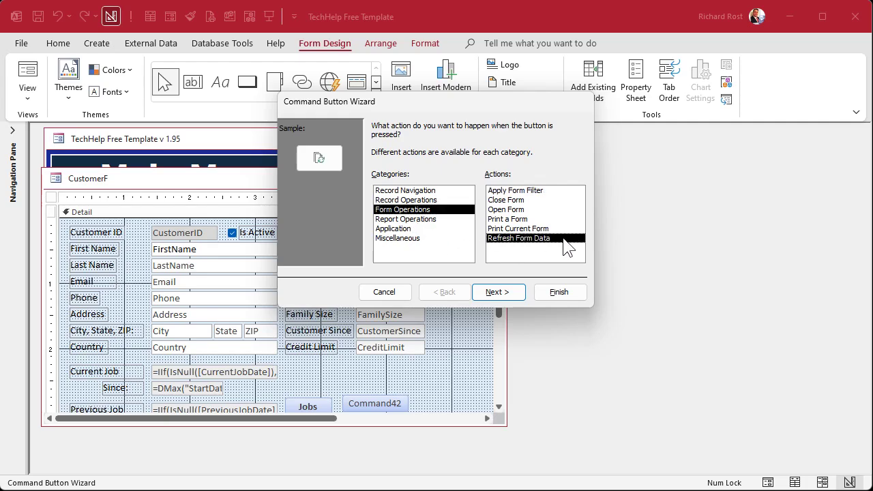
{"action": "left_click", "coordinate": [500, 293]}
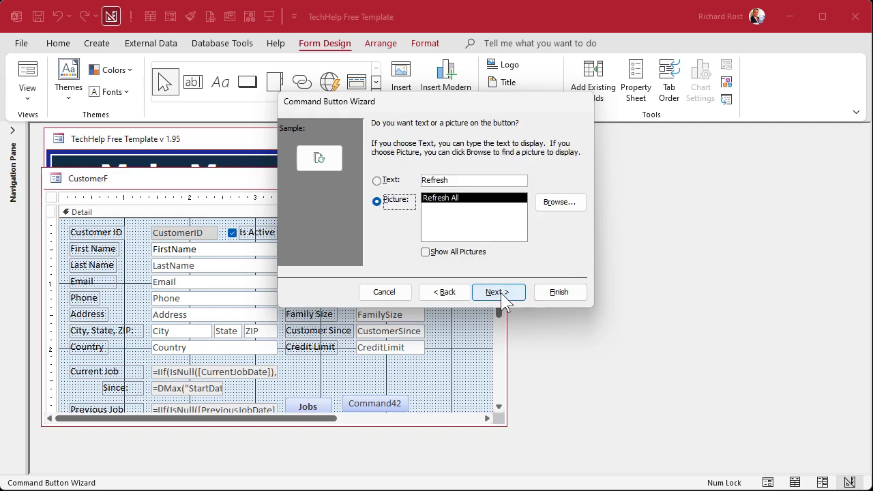
{"action": "left_click", "coordinate": [394, 181]}
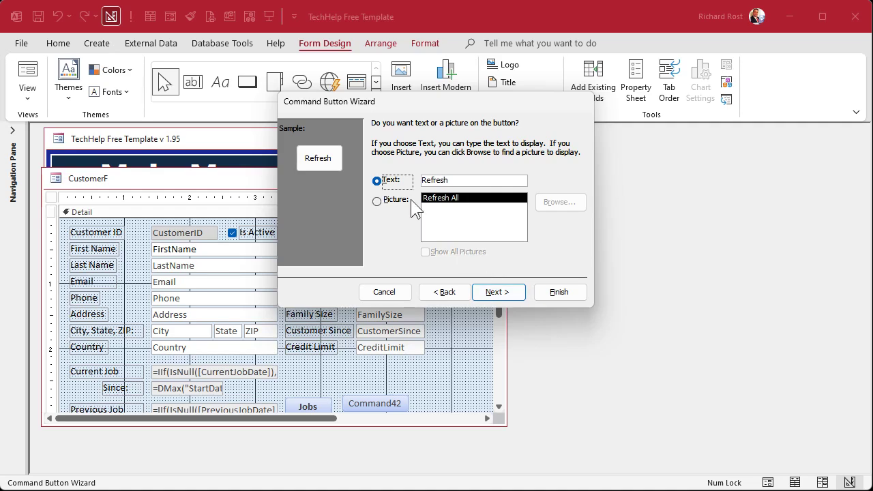
{"action": "left_click", "coordinate": [498, 294]}
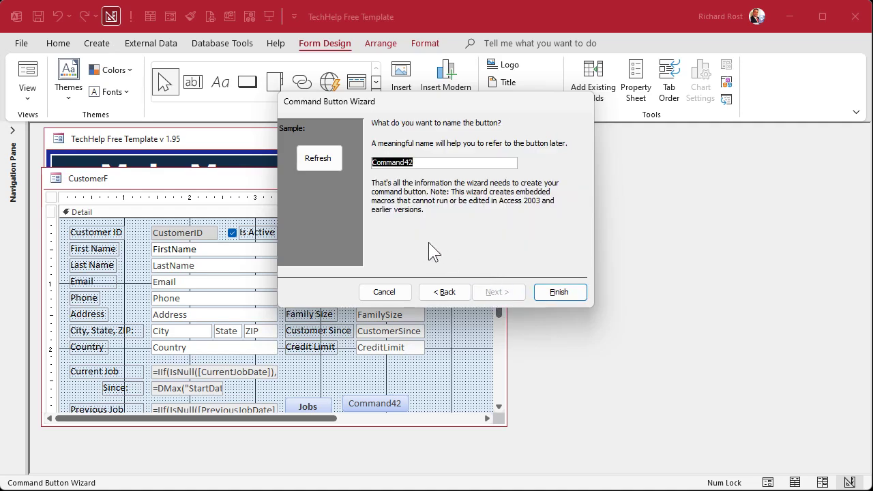
{"action": "type", "text": "RefreshBtn"}
{"action": "left_click", "coordinate": [558, 294]}
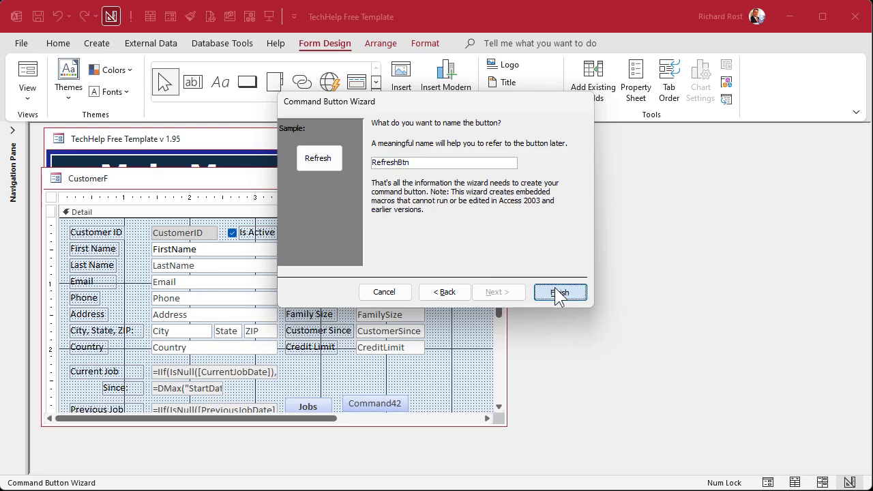
Step: Place the Refresh button under Jobs, shift both buttons up, and close the design
{"action": "left_click_drag", "start_coordinate": [506, 425], "coordinate": [539, 472]}
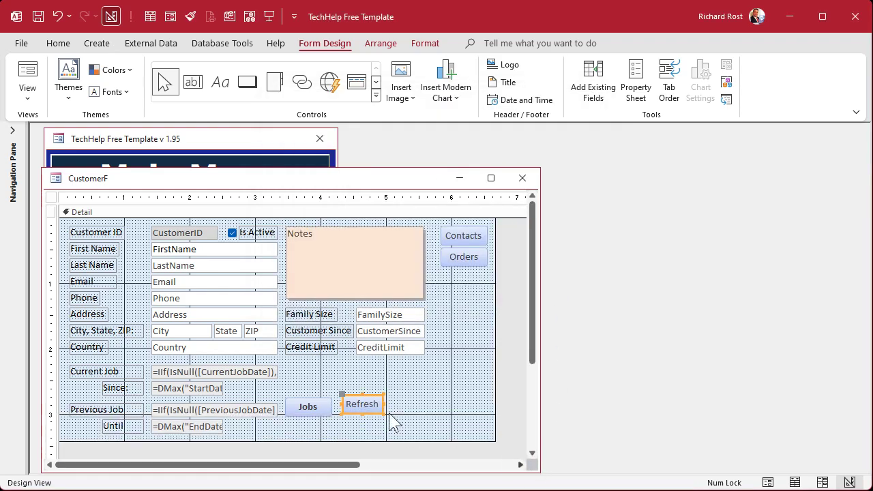
{"action": "left_click_drag", "start_coordinate": [364, 407], "coordinate": [327, 437]}
{"action": "left_click_drag", "start_coordinate": [307, 407], "coordinate": [311, 393]}
{"action": "left_click", "coordinate": [375, 385]}
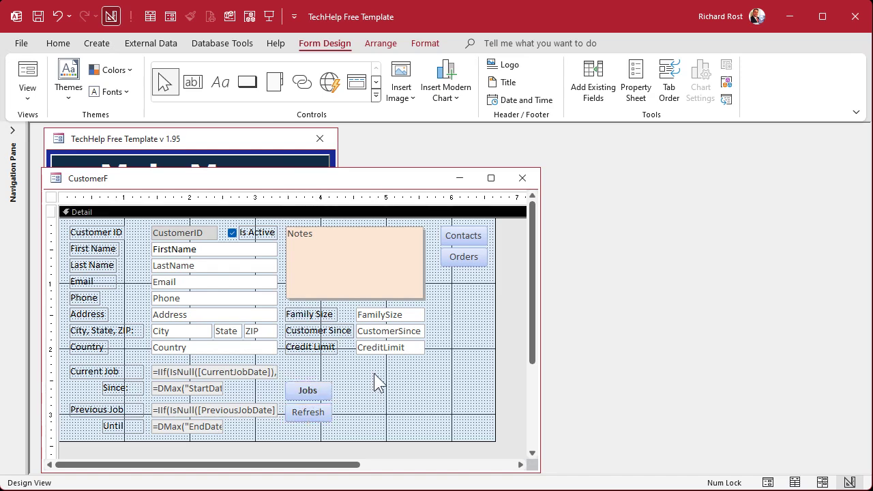
{"action": "left_click", "coordinate": [521, 178]}
Step: Trim 'Fleet Admiral!!!' back to 'Fleet Admiral' in JobF and refresh the Customers form
{"action": "left_click", "coordinate": [138, 238]}
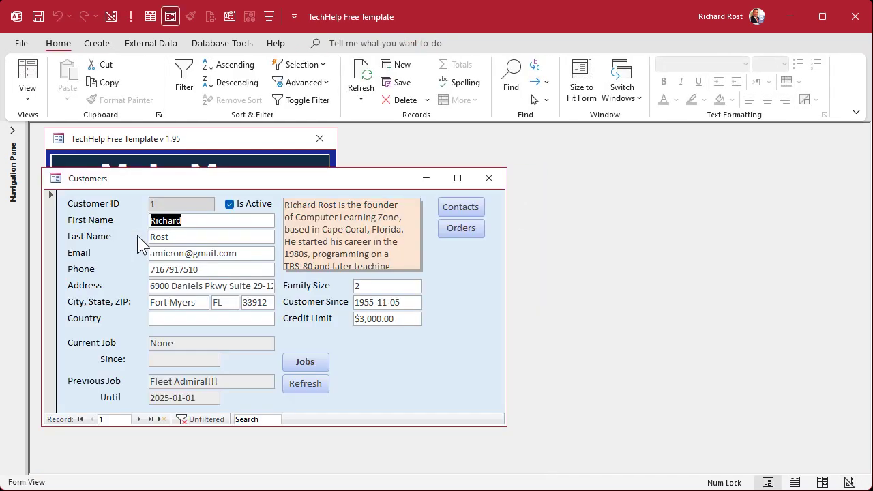
{"action": "left_click", "coordinate": [306, 363]}
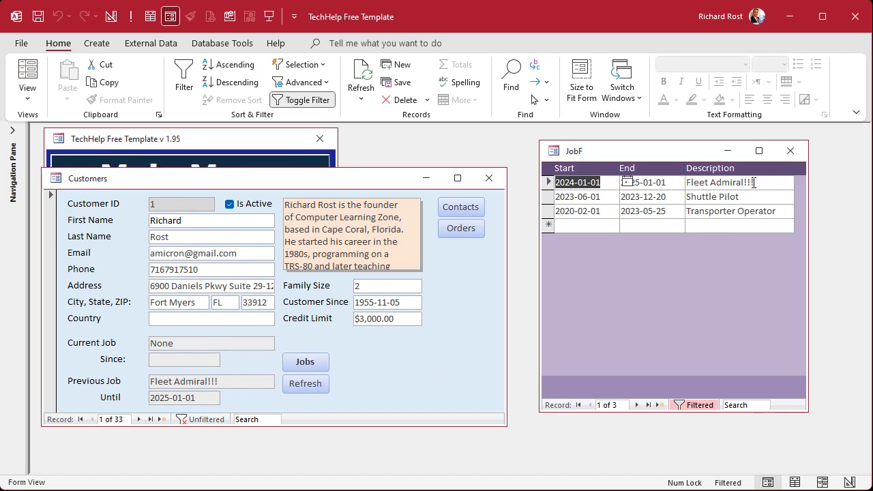
{"action": "left_click", "coordinate": [755, 182]}
{"action": "key", "text": "BackSpace"}
{"action": "key", "text": "BackSpace"}
{"action": "key", "text": "BackSpace"}
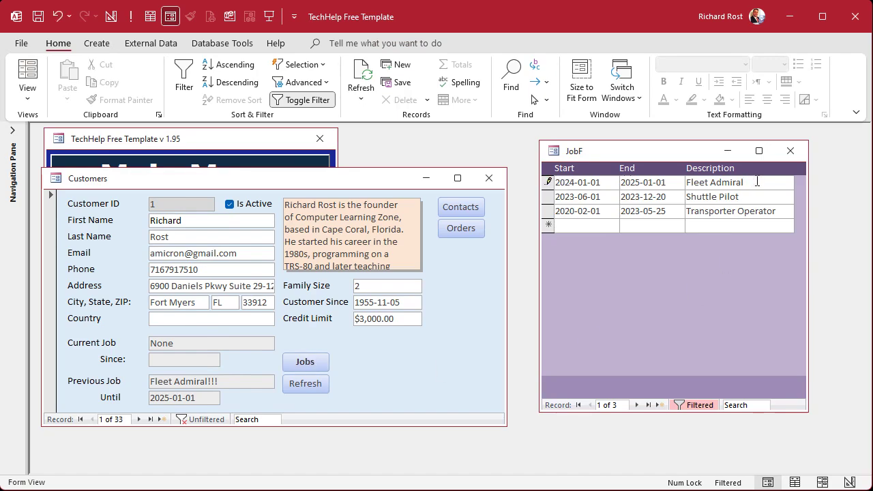
{"action": "left_click", "coordinate": [790, 151]}
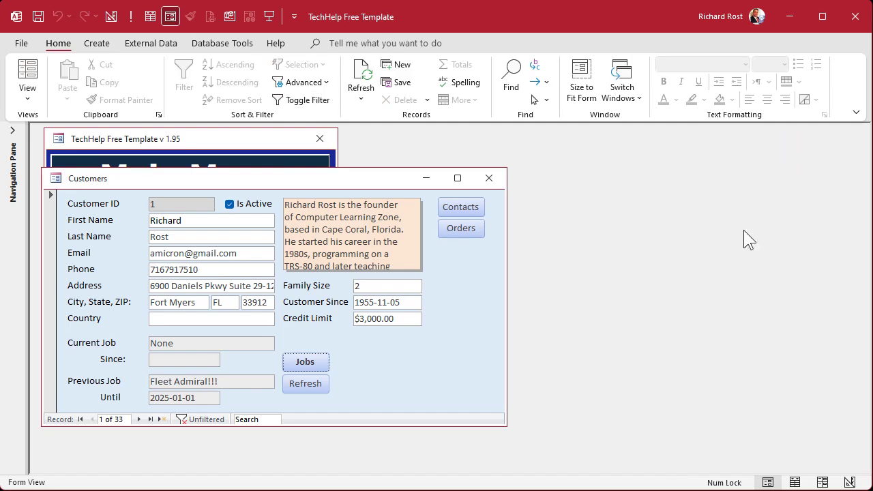
{"action": "left_click", "coordinate": [292, 383]}
Step: On record 3, change the job 'Engineer' to 'Engineering', refresh, and reopen the job list
{"action": "left_click", "coordinate": [137, 419]}
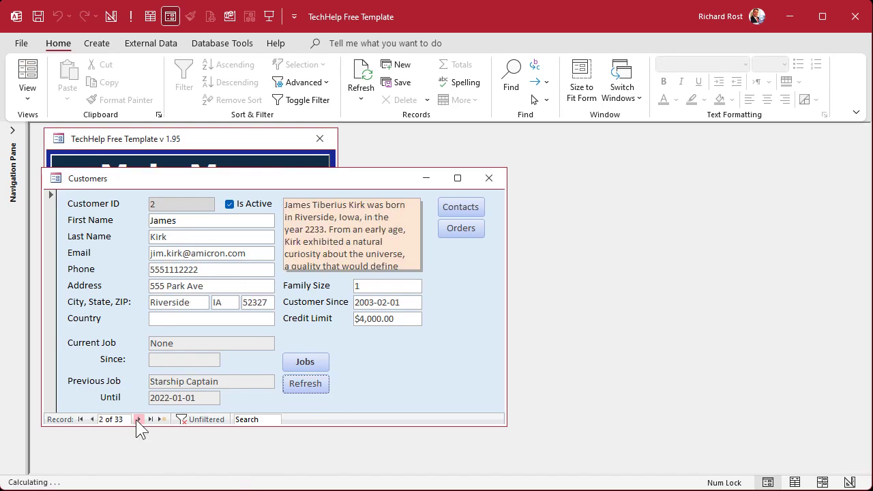
{"action": "left_click", "coordinate": [137, 420]}
{"action": "left_click", "coordinate": [137, 419]}
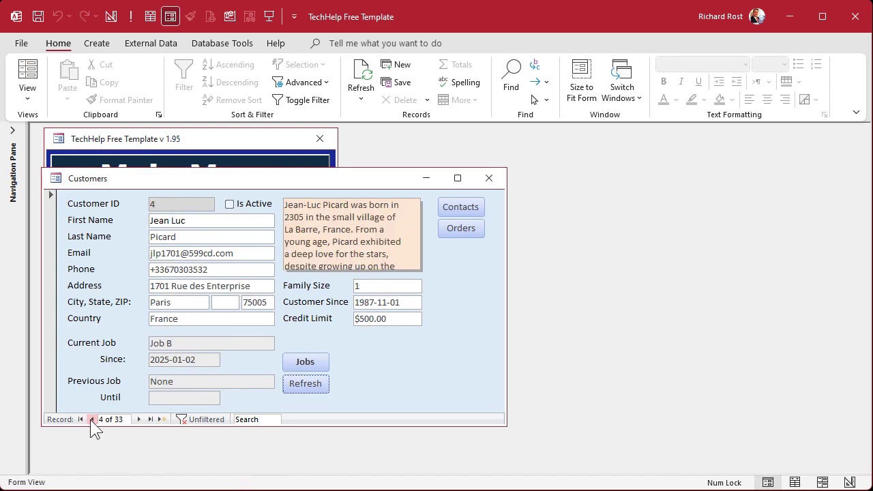
{"action": "left_click", "coordinate": [93, 420]}
{"action": "left_click", "coordinate": [294, 363]}
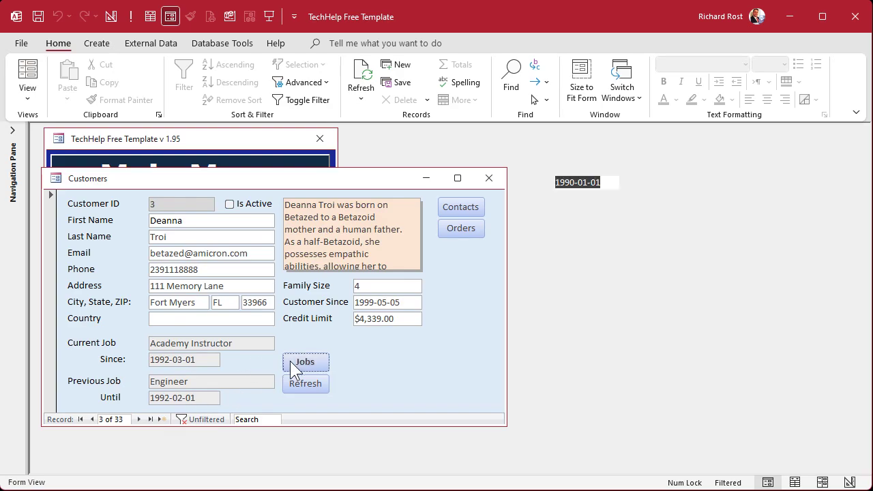
{"action": "left_click", "coordinate": [739, 184]}
{"action": "type", "text": "ing"}
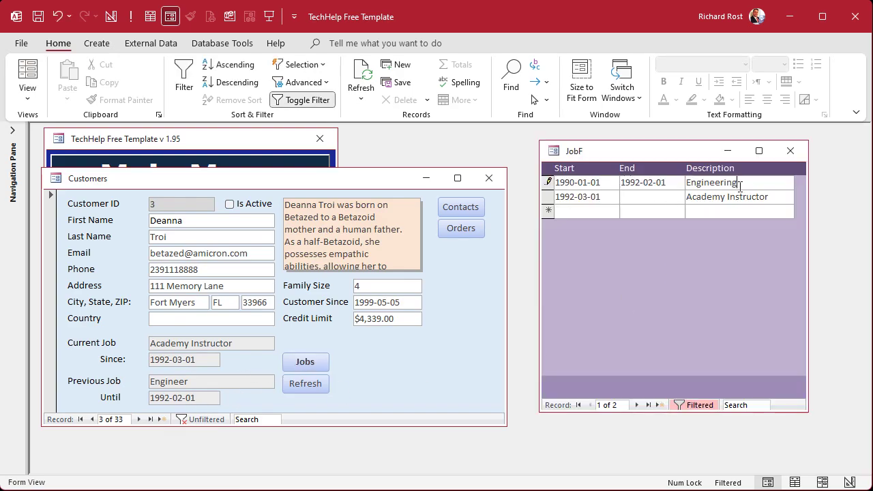
{"action": "key", "text": "Tab"}
{"action": "left_click", "coordinate": [791, 150]}
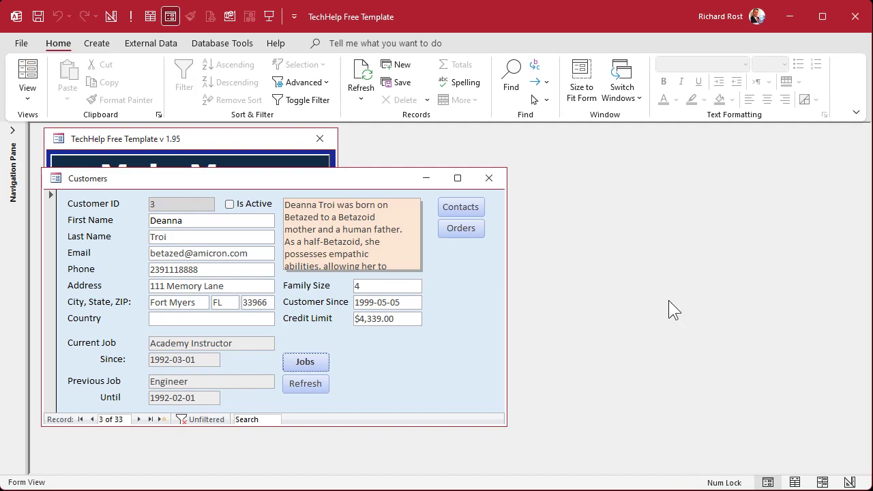
{"action": "left_click", "coordinate": [303, 386]}
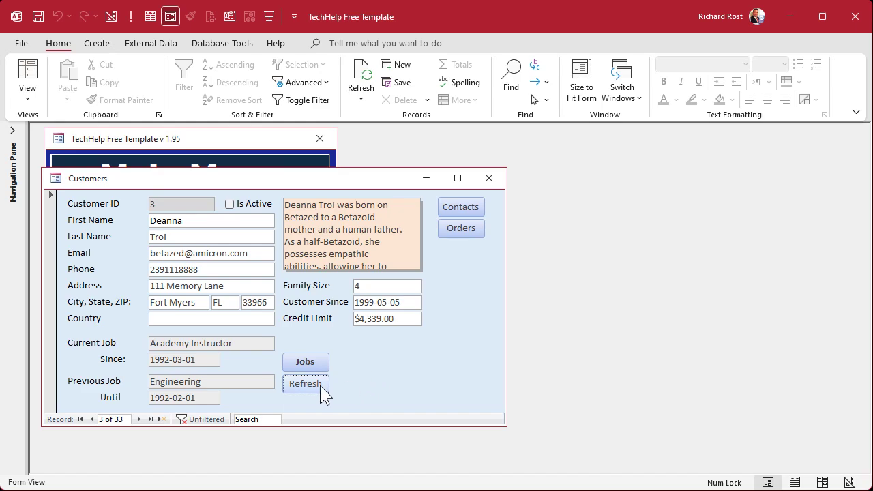
{"action": "left_click", "coordinate": [315, 369]}
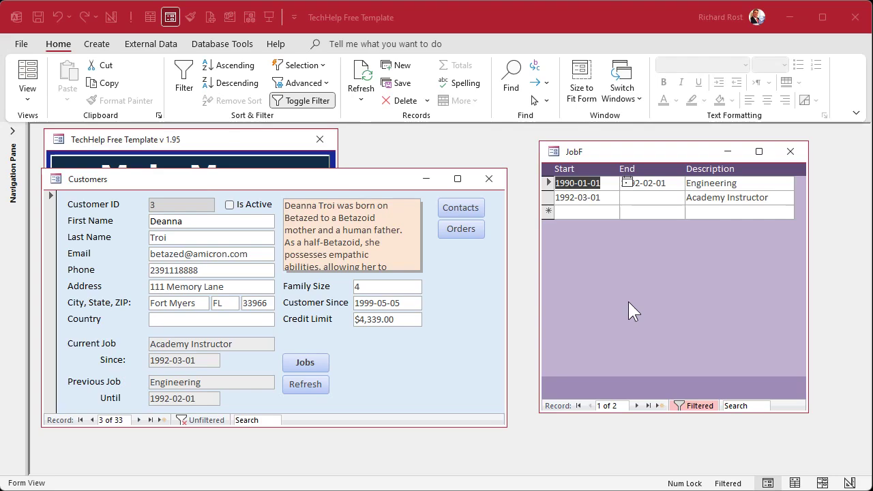
Step: Switch JobF to Design View and select the form's On Close event in the Property Sheet
{"action": "right_click", "coordinate": [645, 153]}
{"action": "left_click", "coordinate": [688, 265]}
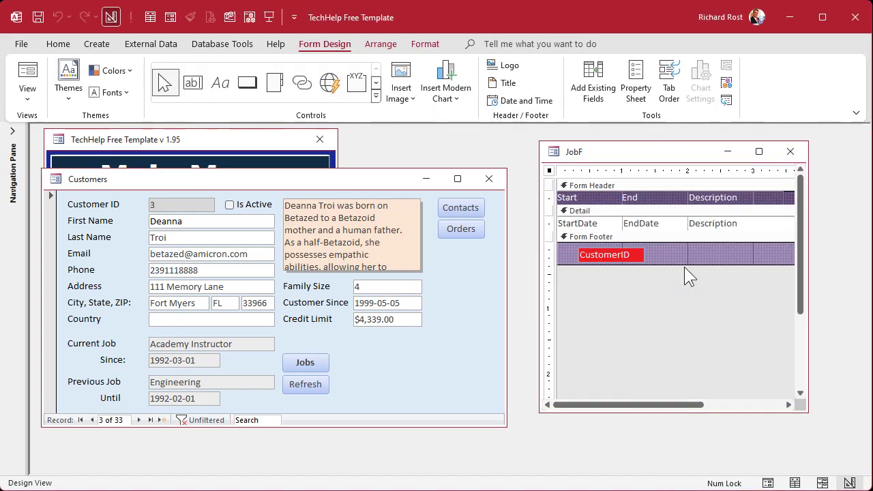
{"action": "double_click", "coordinate": [549, 170]}
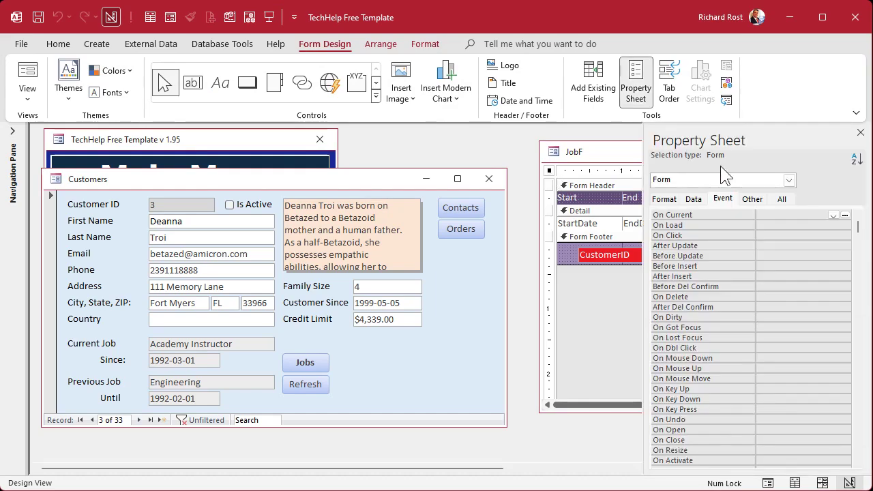
{"action": "left_click", "coordinate": [724, 199]}
{"action": "left_click", "coordinate": [780, 439]}
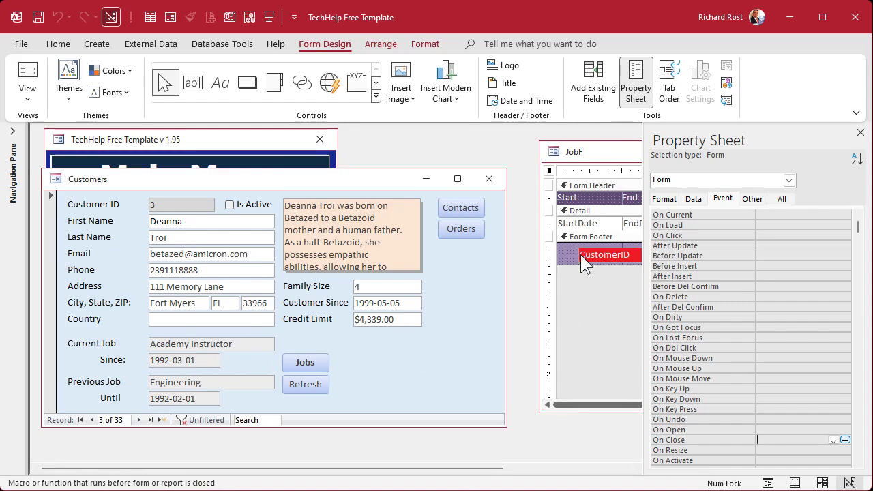
Step: Write Forms!CustomerF.Refresh inside JobF's Form_Close procedure and close the VBA editor
{"action": "left_click", "coordinate": [845, 440]}
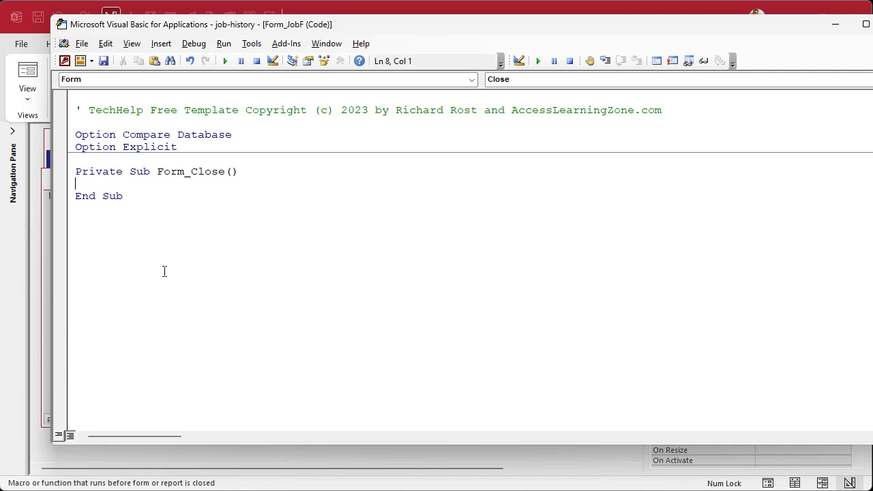
{"action": "key", "text": "Return"}
{"action": "key", "text": "Tab"}
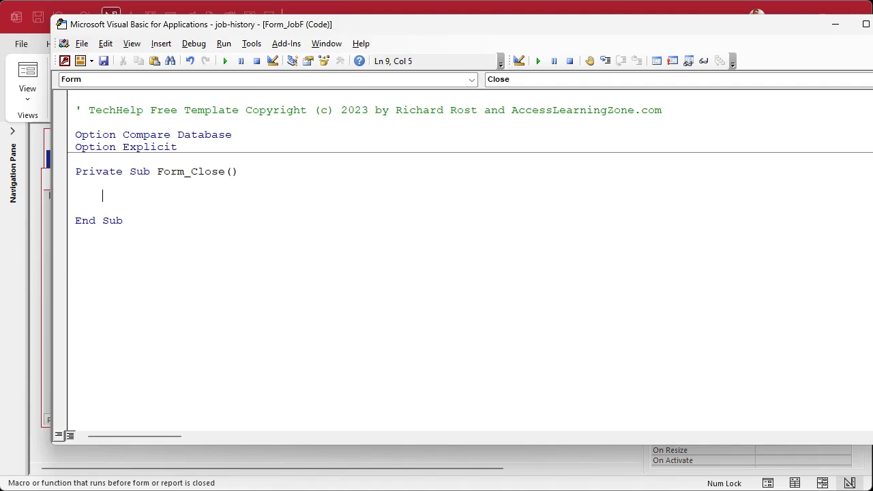
{"action": "type", "text": "Forms!CustomerF"}
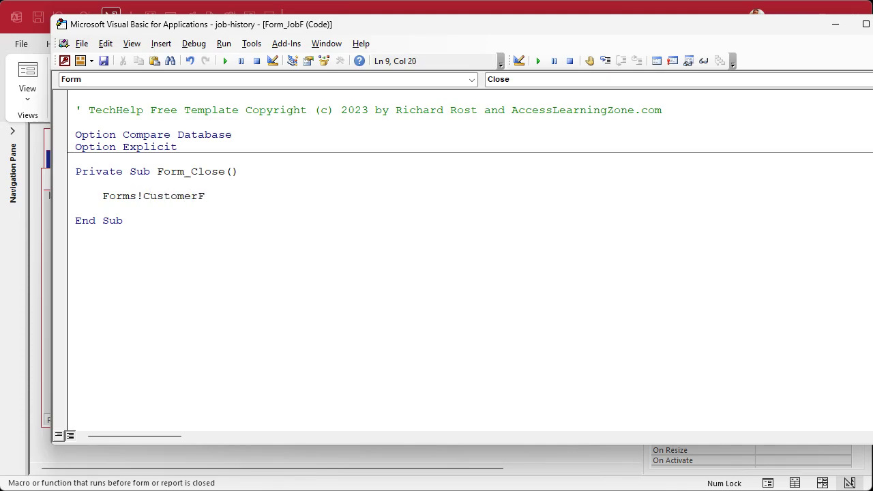
{"action": "type", "text": ".Refresh"}
{"action": "left_click", "coordinate": [75, 208]}
{"action": "left_click", "coordinate": [872, 24]}
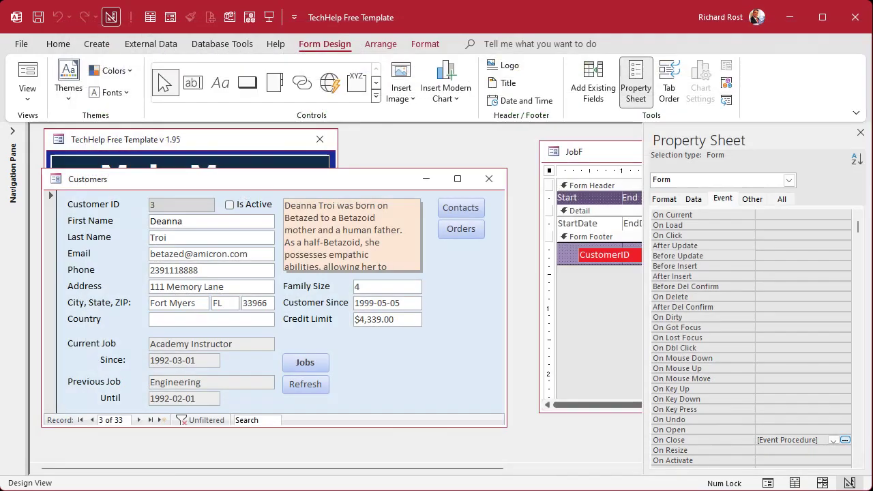
Step: Leave JobF's design, then shorten record 3's Engineering job to Engineer and close JobF
{"action": "left_click", "coordinate": [860, 133]}
{"action": "left_click", "coordinate": [791, 152]}
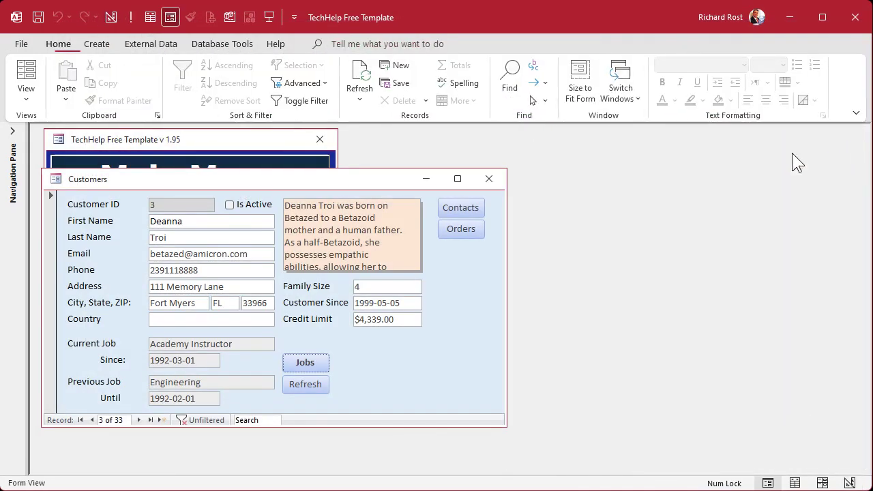
{"action": "left_click", "coordinate": [310, 360]}
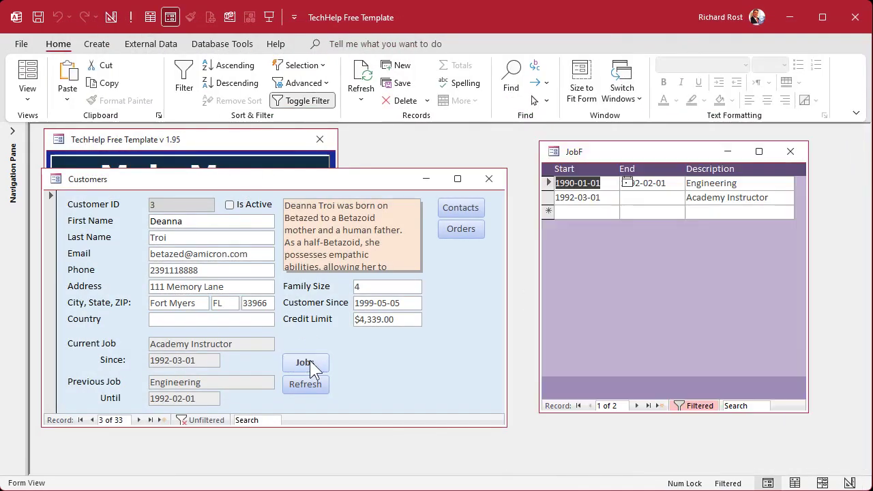
{"action": "left_click", "coordinate": [739, 182]}
{"action": "key", "text": "BackSpace"}
{"action": "key", "text": "BackSpace"}
{"action": "key", "text": "BackSpace"}
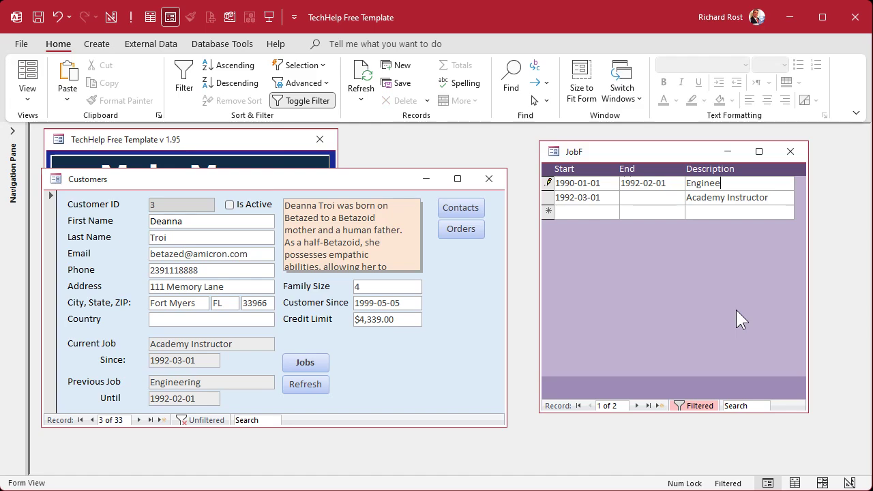
{"action": "left_click", "coordinate": [791, 152]}
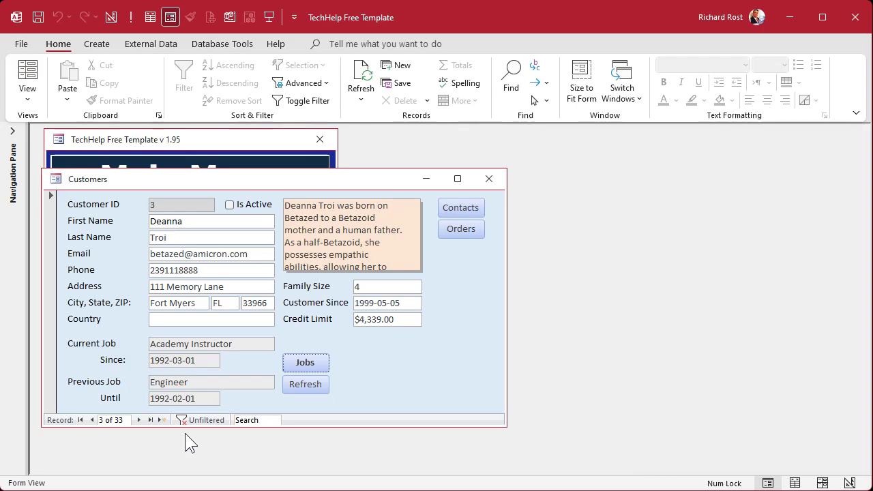
Step: Close Customers before JobF to trigger error 2450, then Debug and Reset the code
{"action": "left_click", "coordinate": [305, 363]}
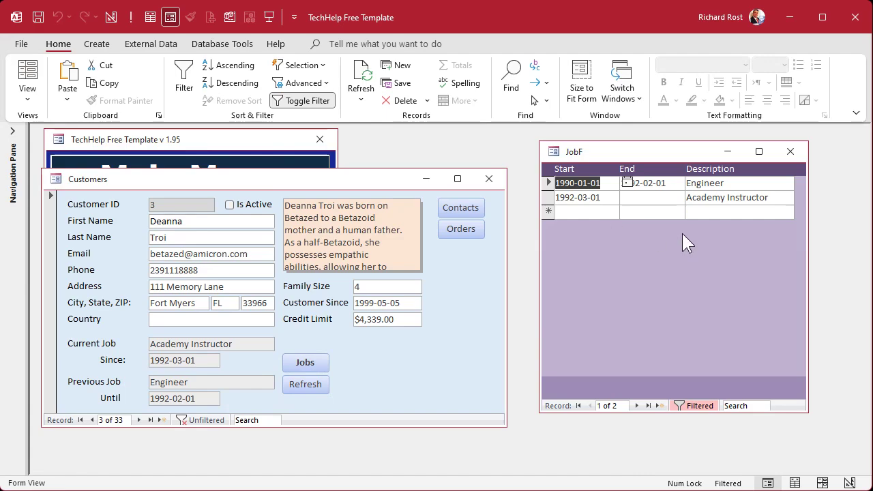
{"action": "left_click", "coordinate": [488, 180]}
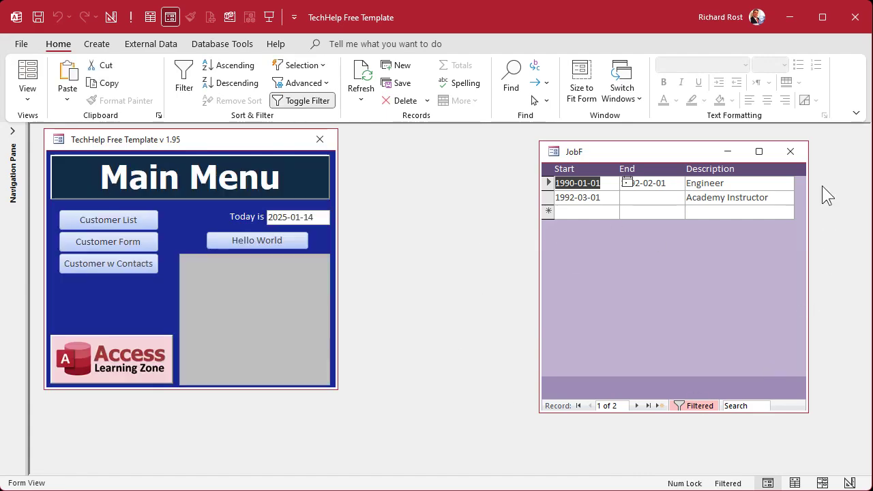
{"action": "left_click", "coordinate": [790, 152]}
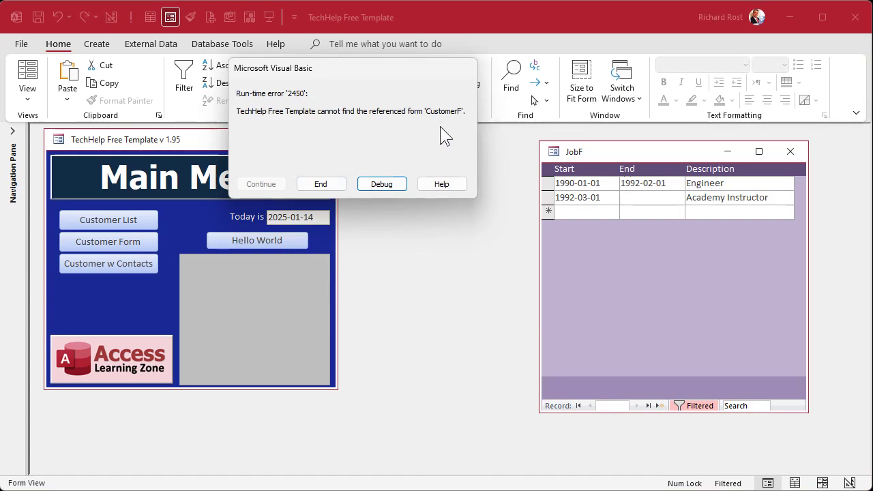
{"action": "left_click", "coordinate": [387, 185]}
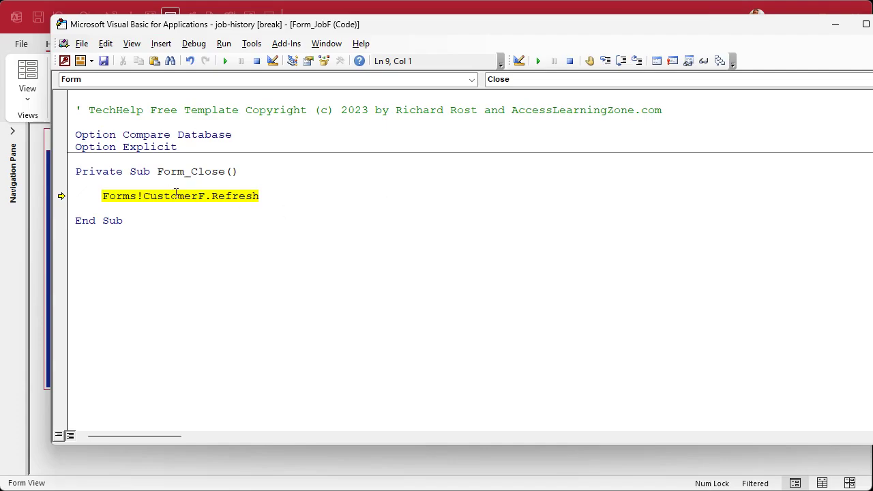
{"action": "left_click", "coordinate": [256, 61]}
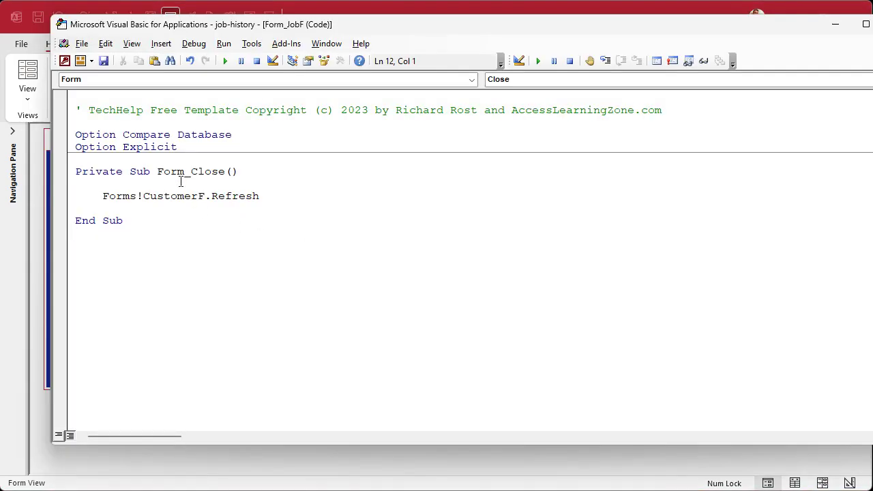
Step: Add an indented On Error Resume Next line above Forms!CustomerF.Refresh in JobF's Form_Close
{"action": "left_click", "coordinate": [181, 184]}
{"action": "key", "text": "Return"}
{"action": "key", "text": "Tab"}
{"action": "type", "text": "on error resu"}
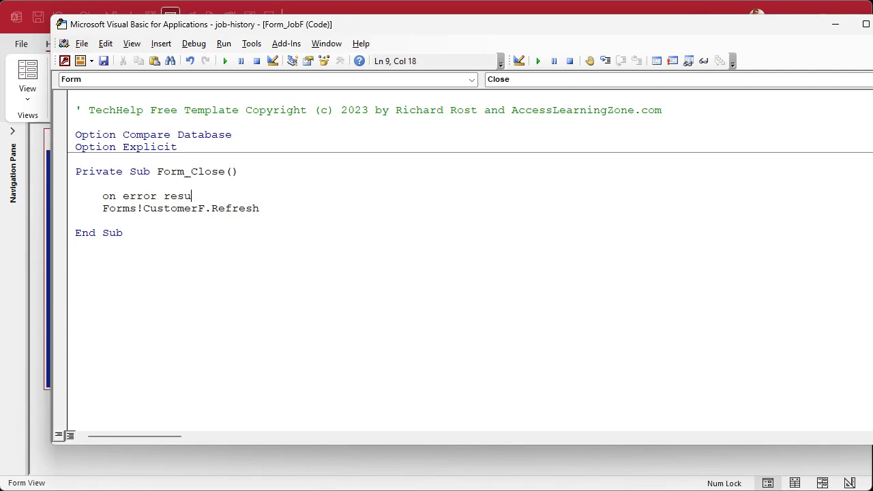
{"action": "type", "text": "me next"}
{"action": "key", "text": "Down"}
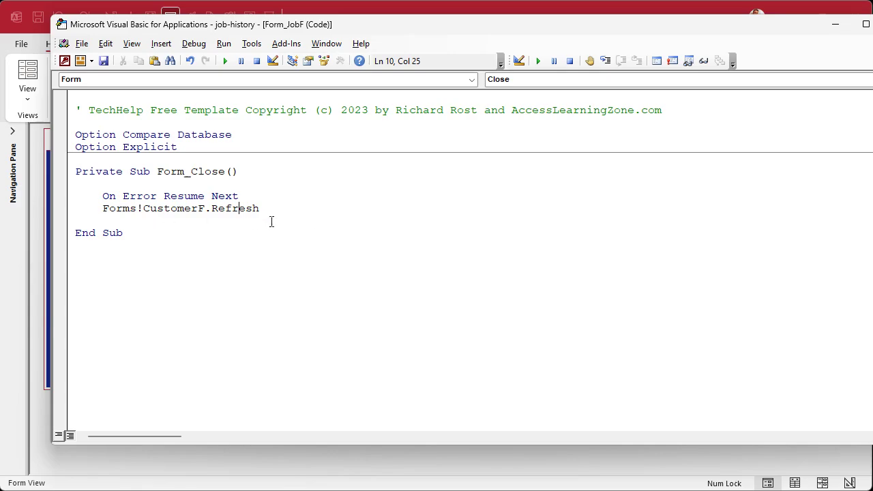
{"action": "left_click_drag", "start_coordinate": [102, 208], "coordinate": [263, 203]}
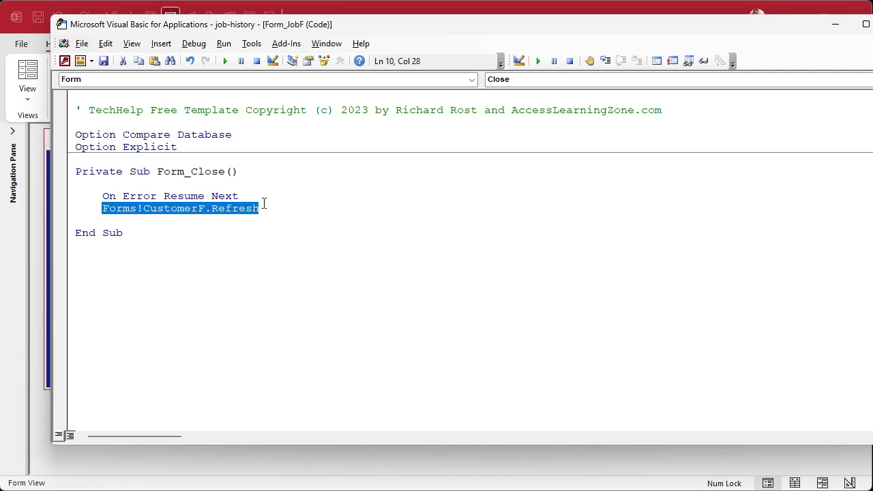
{"action": "left_click", "coordinate": [602, 11]}
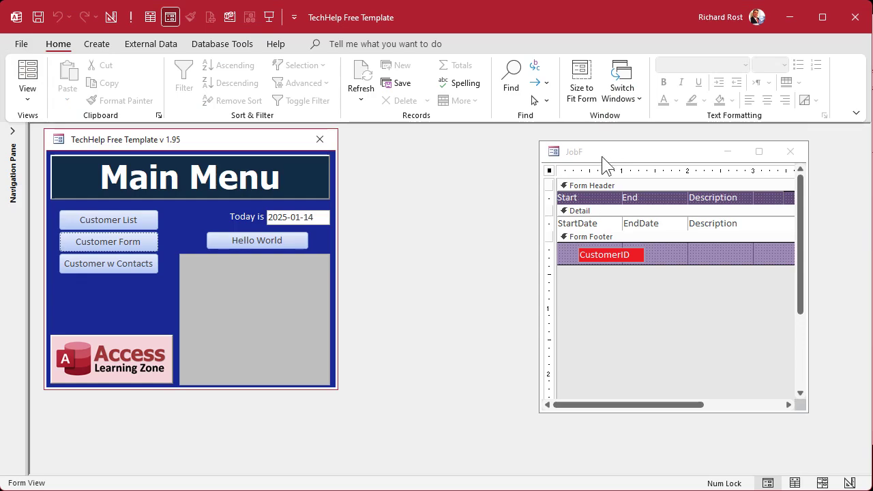
Step: Set JobF's Modal property to Yes on the Other tab and close its design view
{"action": "left_click_drag", "start_coordinate": [602, 161], "coordinate": [553, 153]}
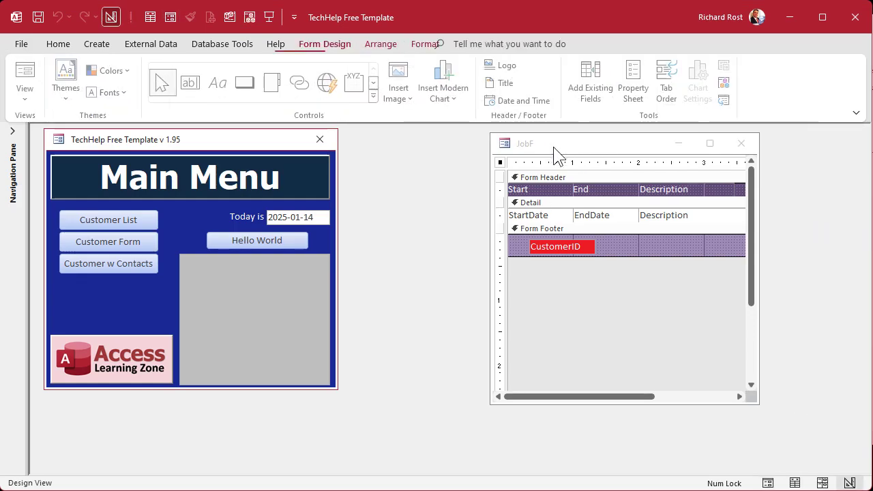
{"action": "double_click", "coordinate": [500, 163]}
{"action": "left_click", "coordinate": [752, 199]}
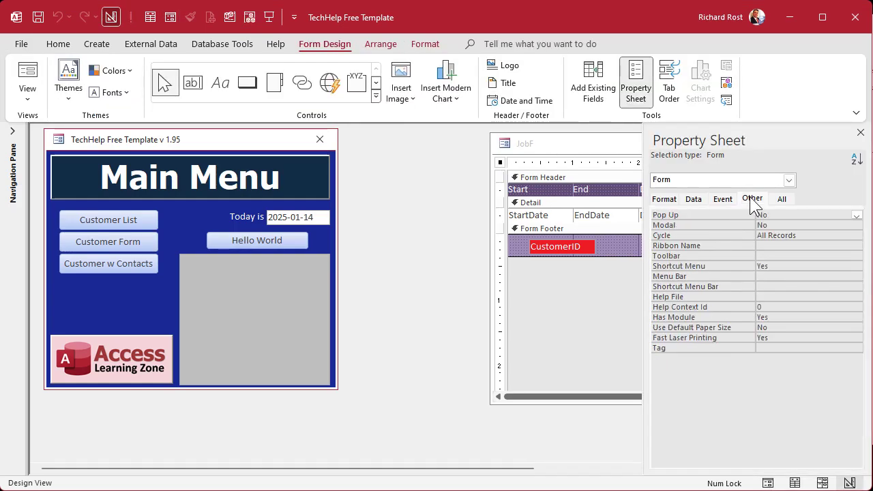
{"action": "double_click", "coordinate": [779, 225]}
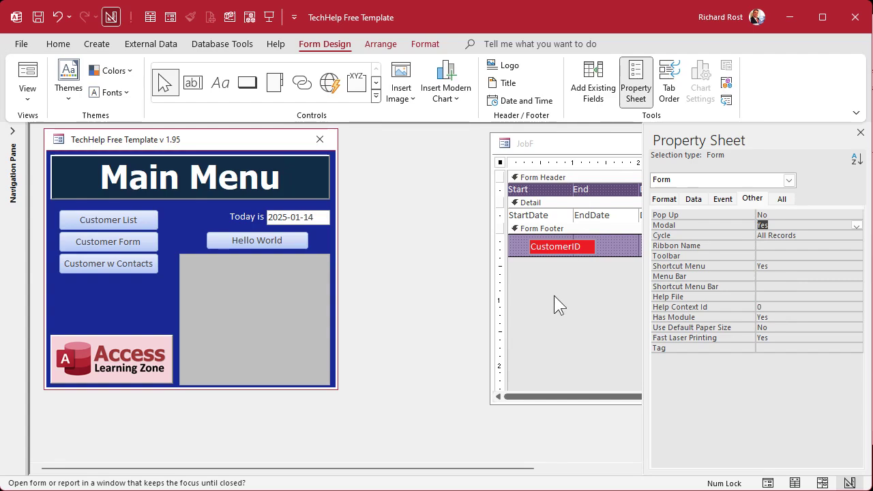
{"action": "left_click", "coordinate": [860, 132]}
{"action": "left_click", "coordinate": [740, 145]}
Step: Open the Customers form and its Jobs list, collapsing the ribbon to make room
{"action": "left_click", "coordinate": [92, 244]}
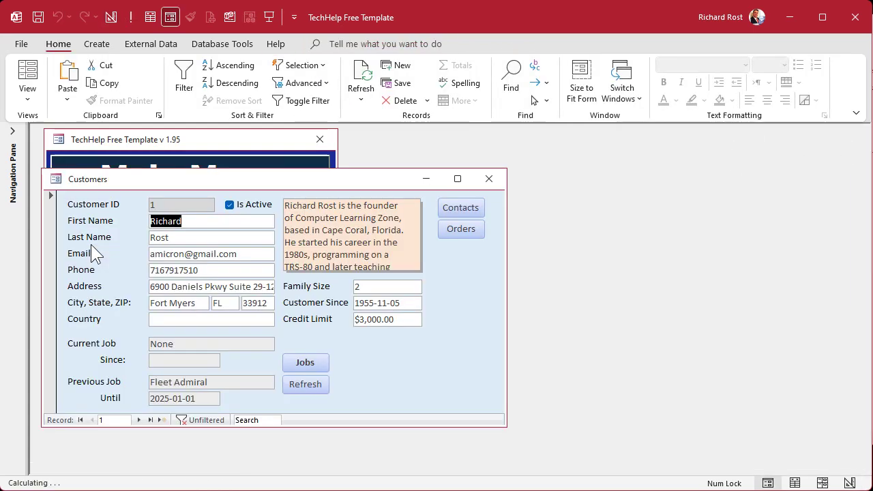
{"action": "left_click", "coordinate": [305, 362]}
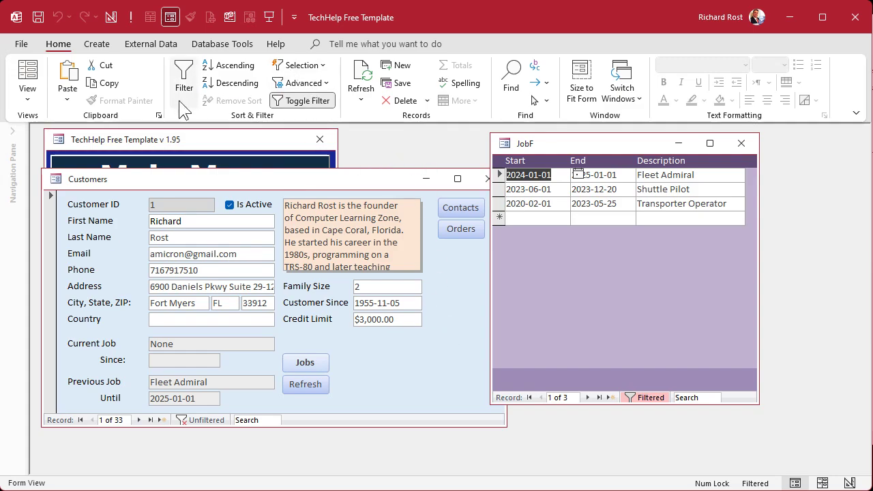
{"action": "double_click", "coordinate": [62, 43]}
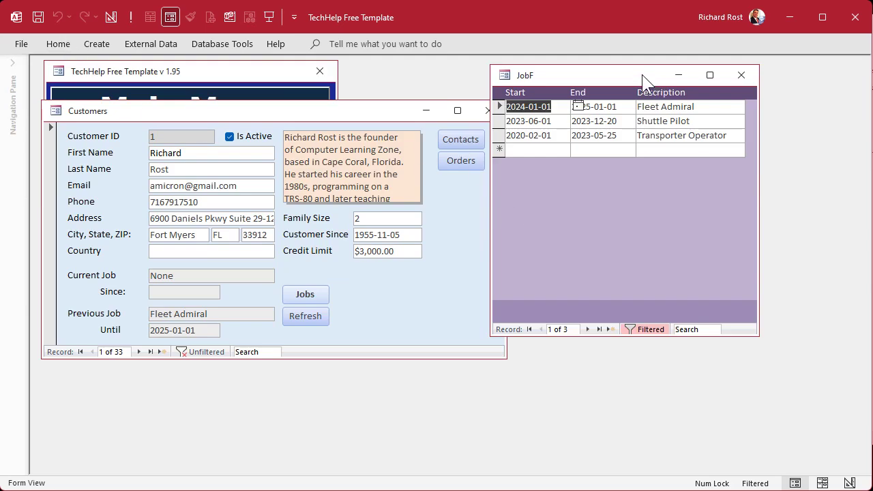
{"action": "left_click_drag", "start_coordinate": [627, 74], "coordinate": [659, 106]}
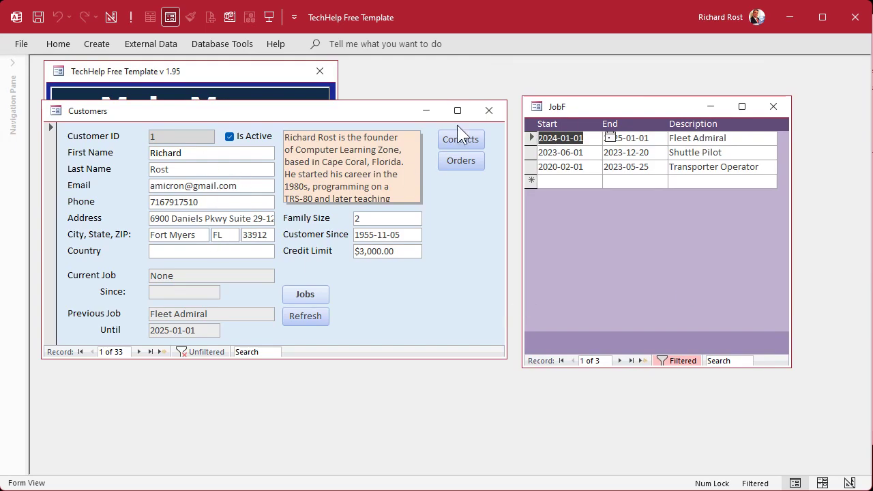
Step: Change the Fleet Admiral job to 'Fleet Admiral A Div' and close JobF to refresh Previous Job
{"action": "left_click", "coordinate": [739, 140]}
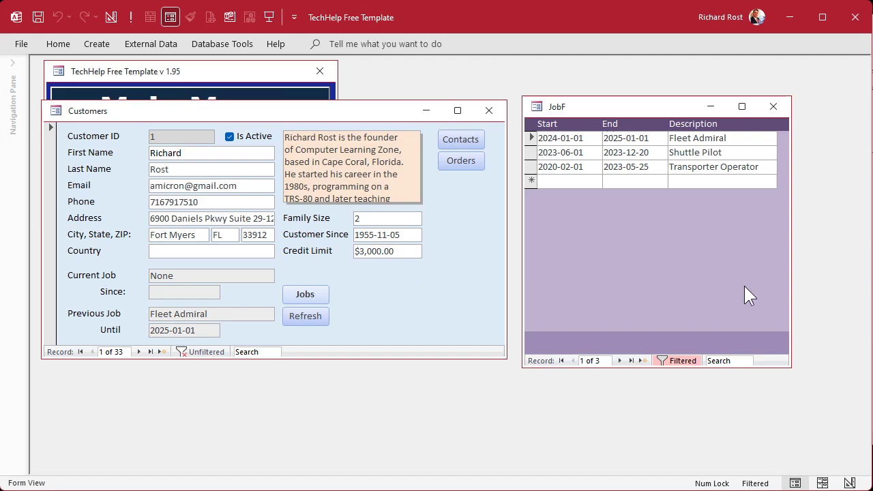
{"action": "type", "text": "A Div"}
{"action": "left_click", "coordinate": [781, 105]}
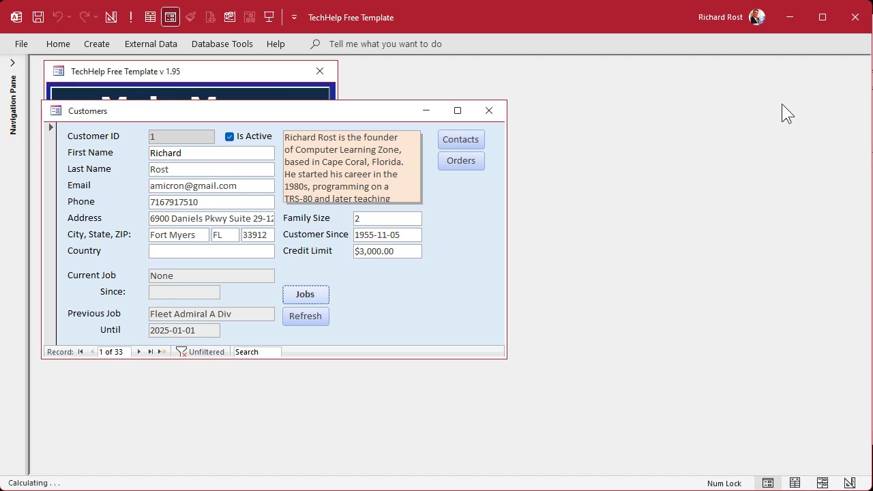